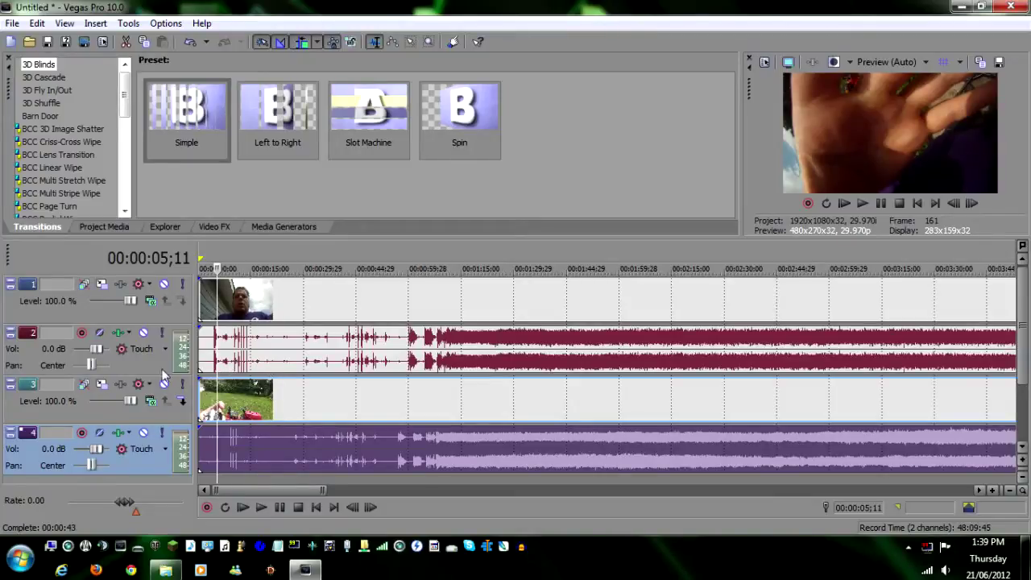
Step: Move the first camera's maroon audio track below the second video track, so both video tracks come first
left_click(256, 364)
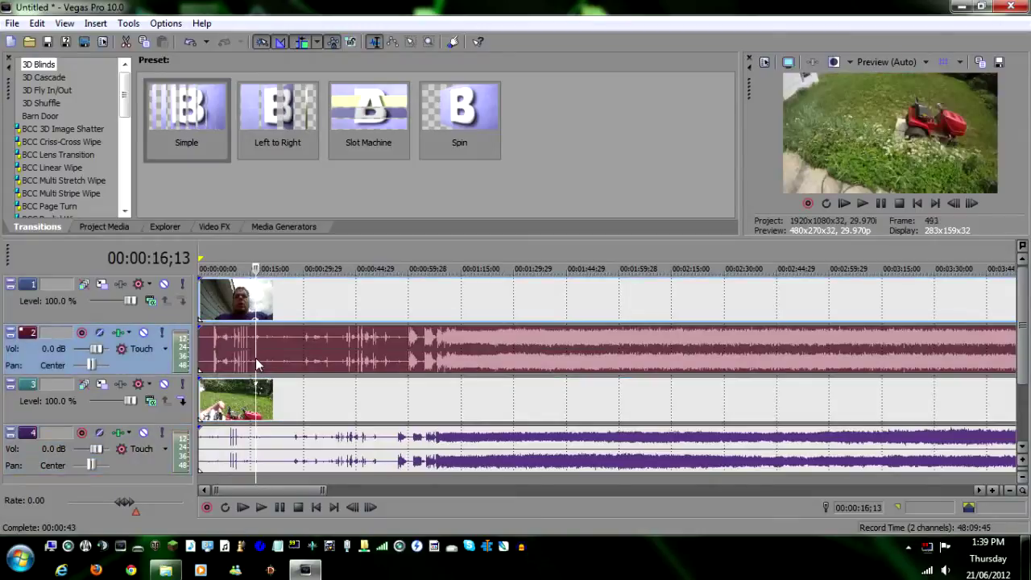
left_click(266, 310)
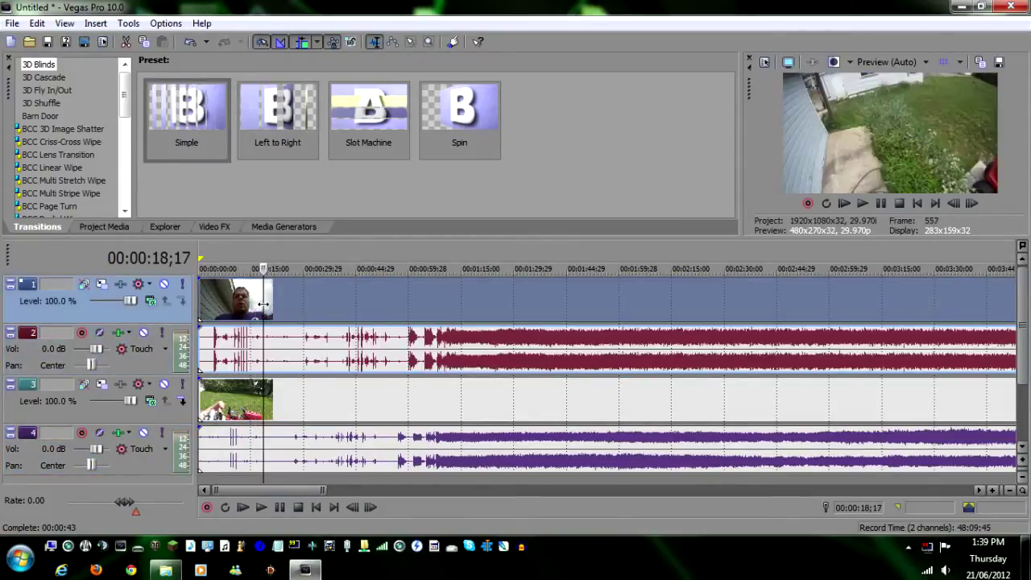
left_click(249, 400)
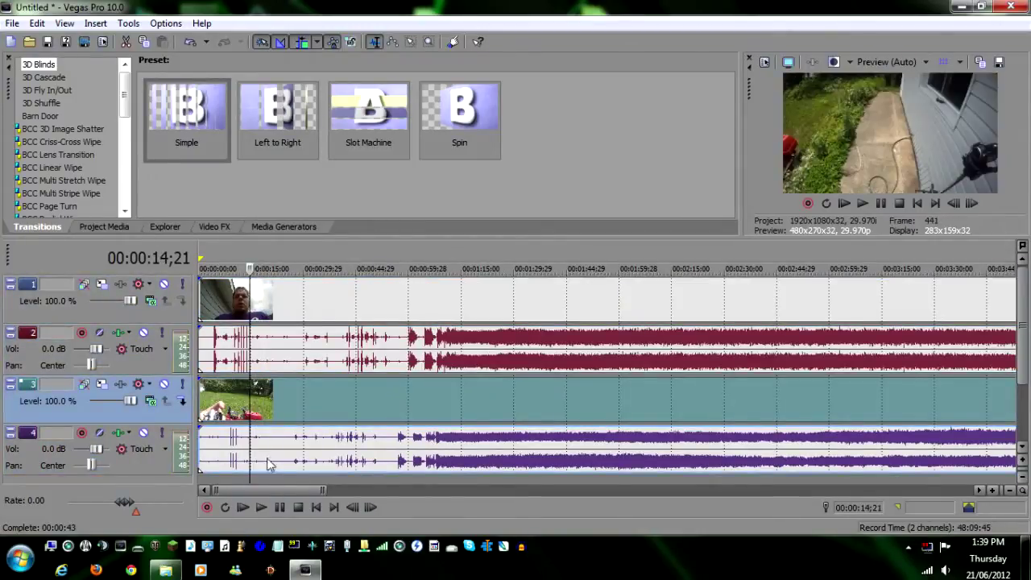
left_click(149, 364)
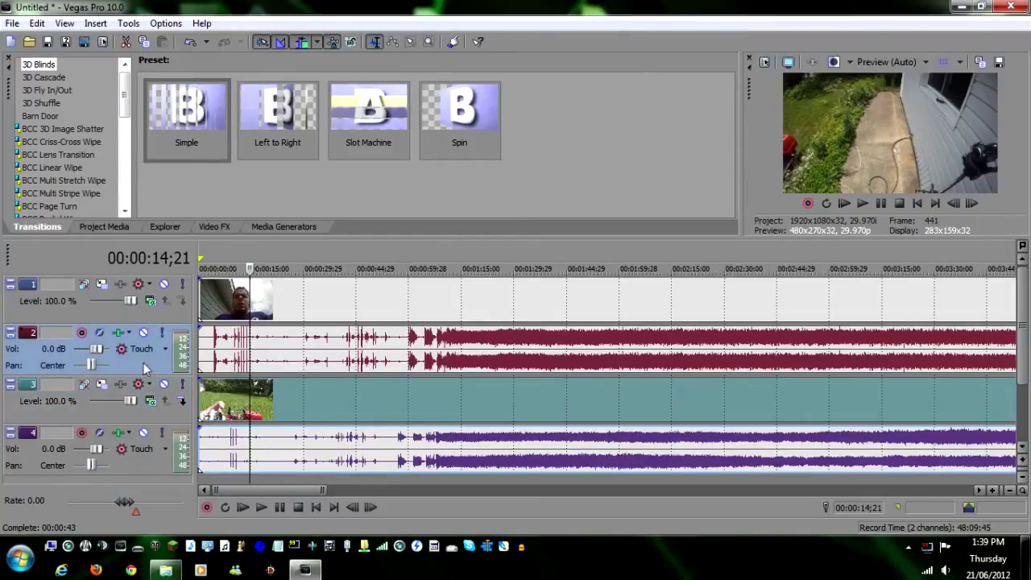
left_click_drag(141, 362, 141, 411)
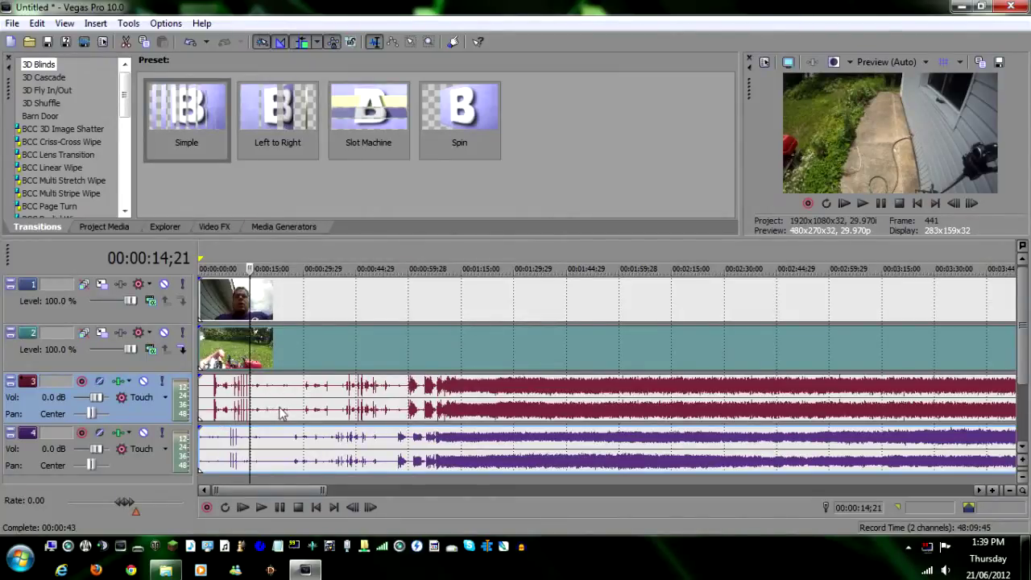
left_click(233, 397)
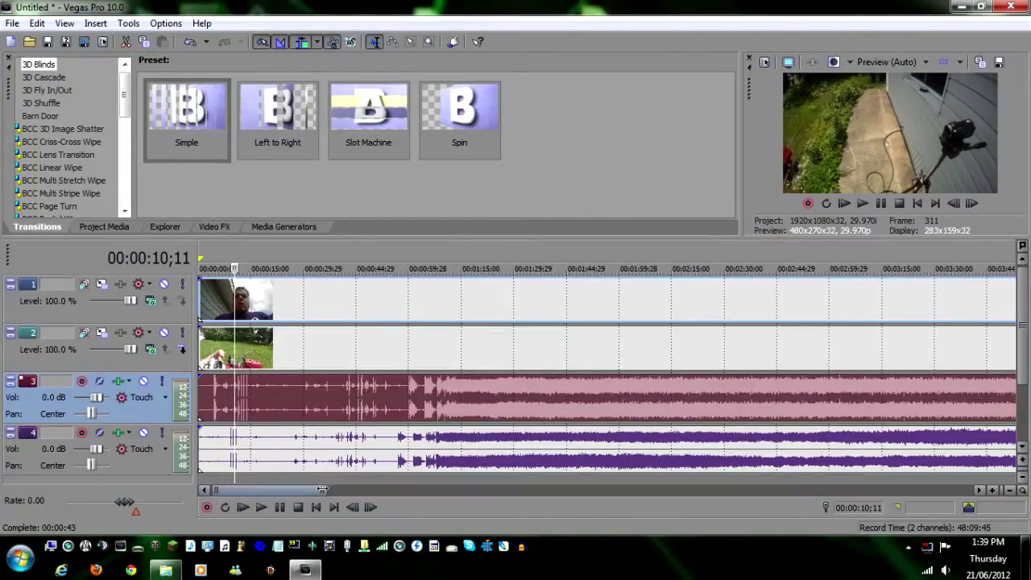
left_click_drag(322, 490, 257, 490)
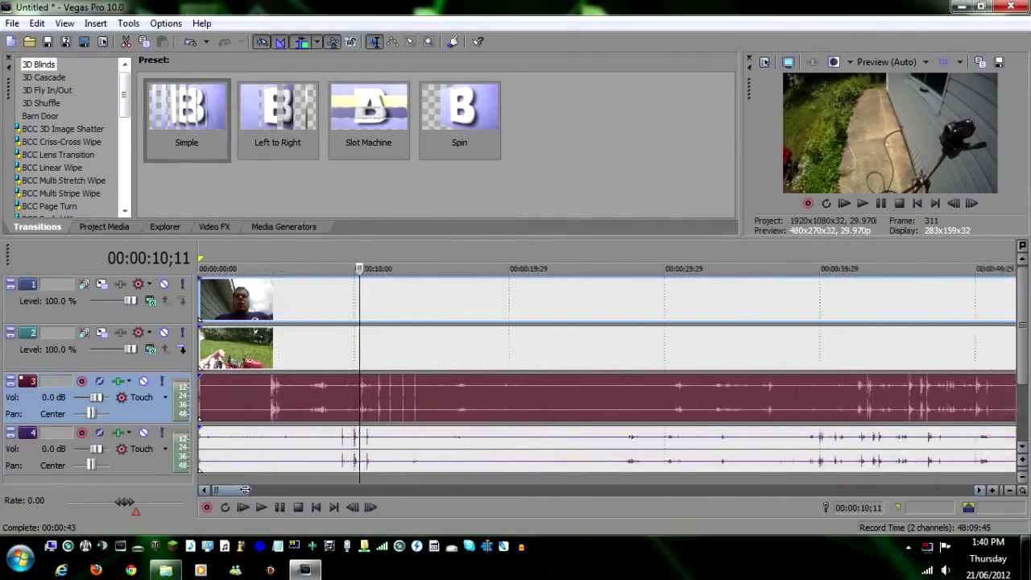
Step: Zoom into the timeline and play the section around the claps to hear the clap marks
scroll(253, 451, "up", 1)
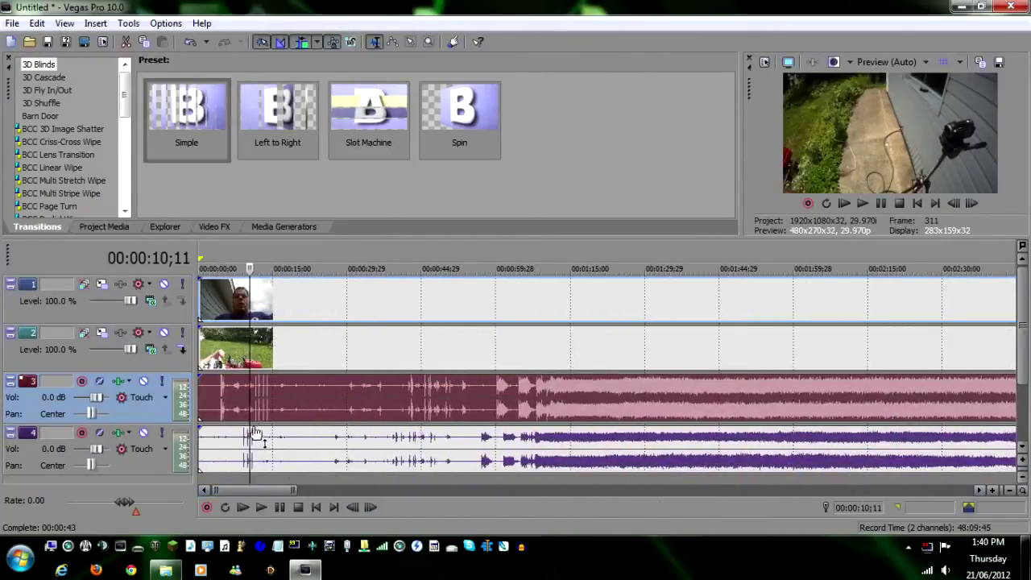
scroll(253, 439, "up", 1)
scroll(255, 435, "up", 1)
scroll(265, 434, "up", 1)
scroll(294, 432, "up", 2)
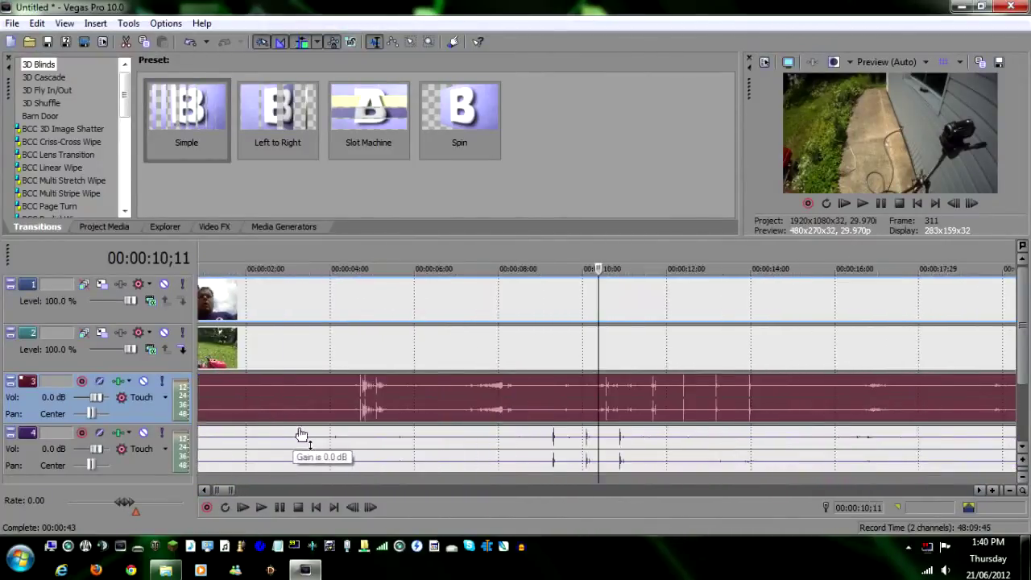
left_click(550, 445)
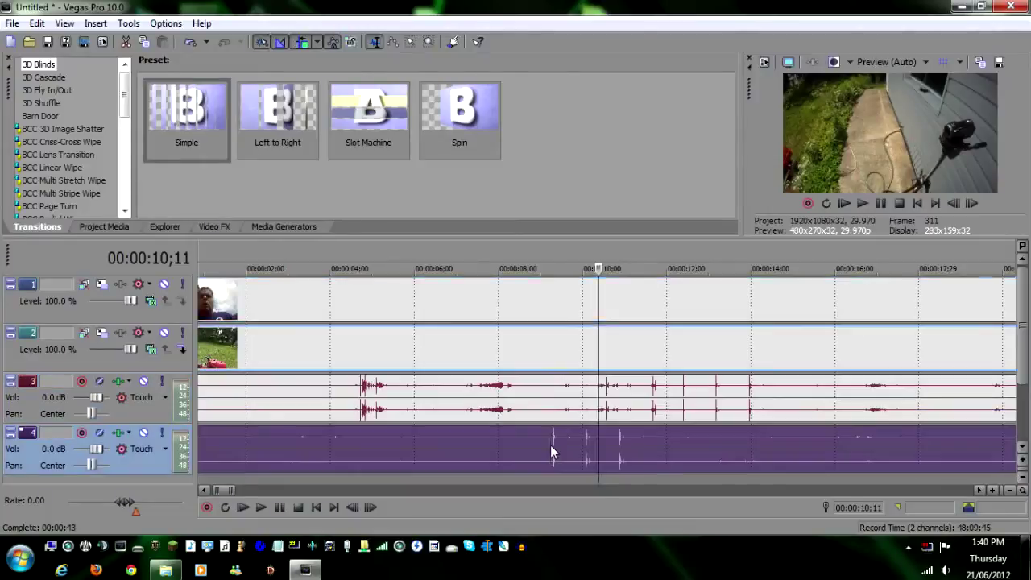
key("space")
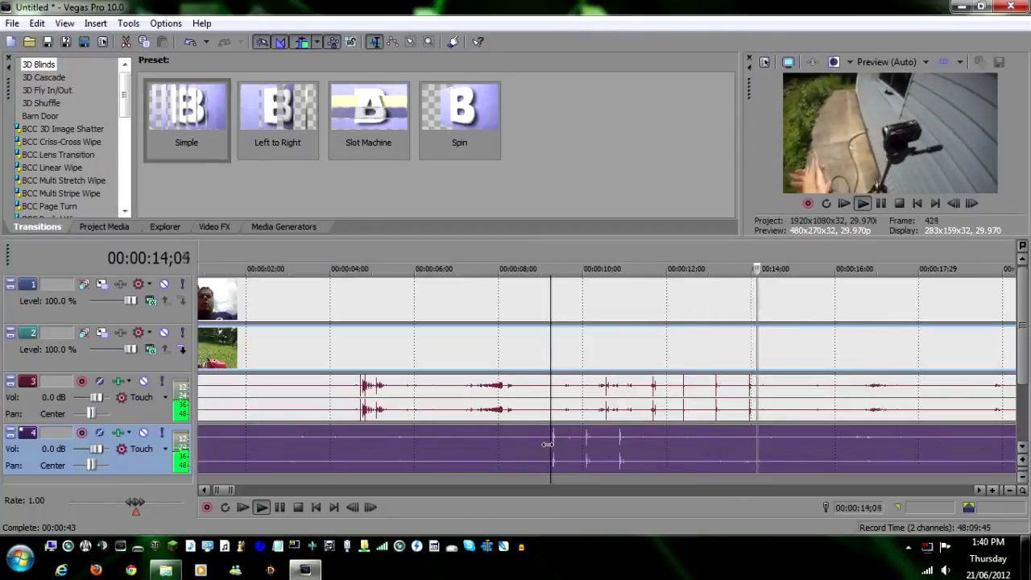
key("Return")
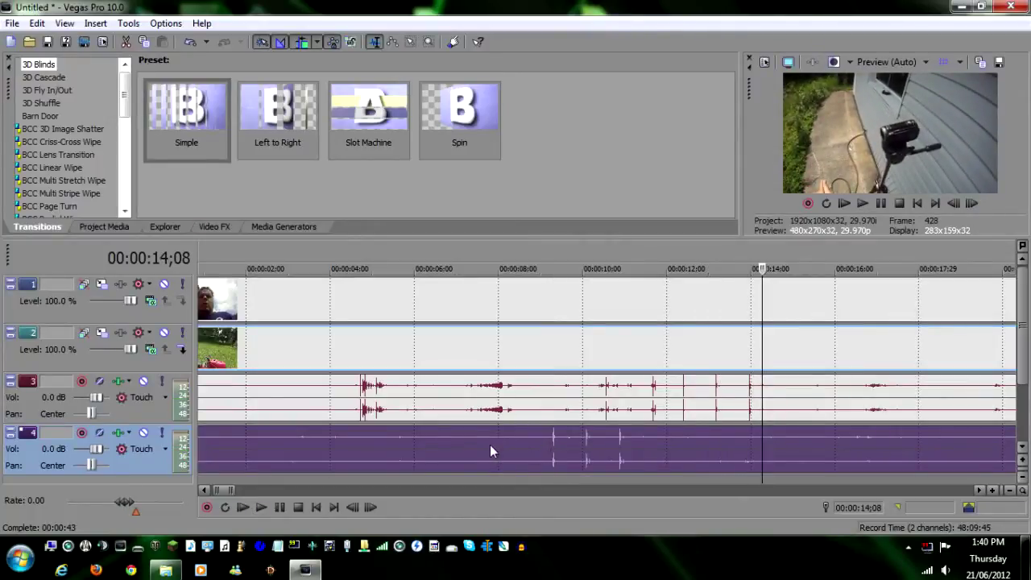
Step: Slide the second camera's video and audio later until the clap spikes align, then replay to verify
left_click_drag(490, 445, 542, 451)
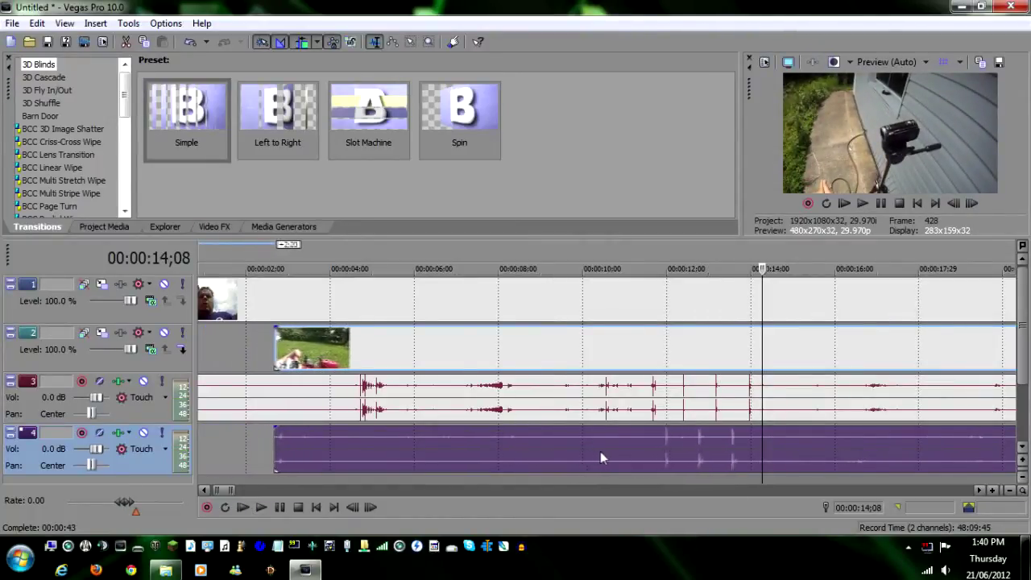
left_click_drag(542, 455, 618, 458)
scroll(644, 444, "right", 4)
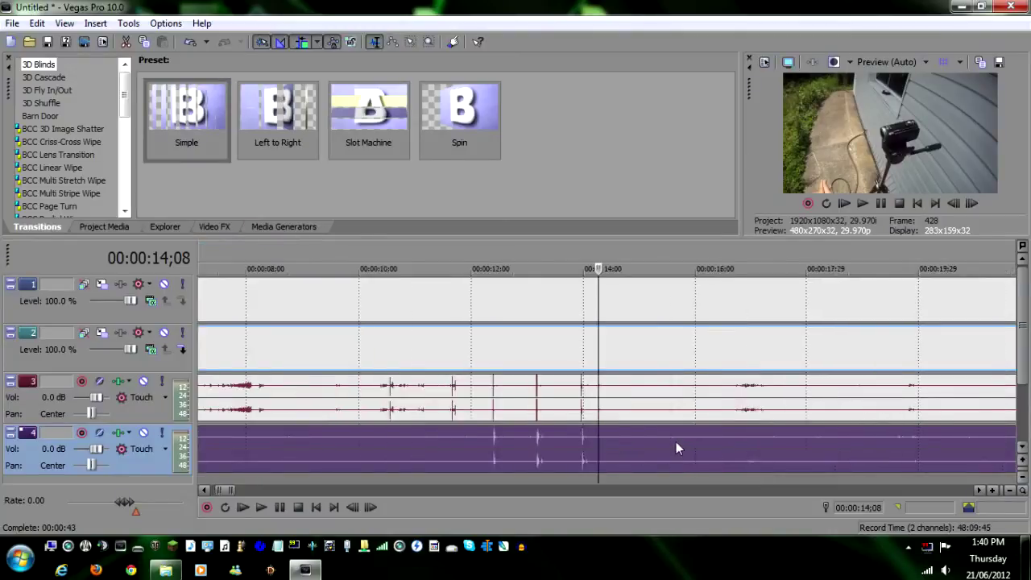
left_click(429, 437)
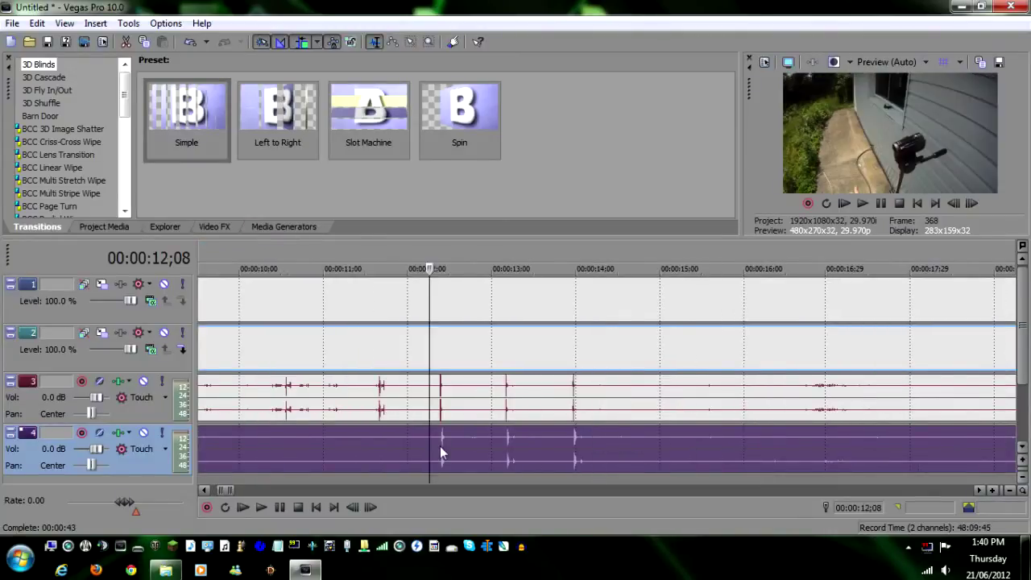
key("space")
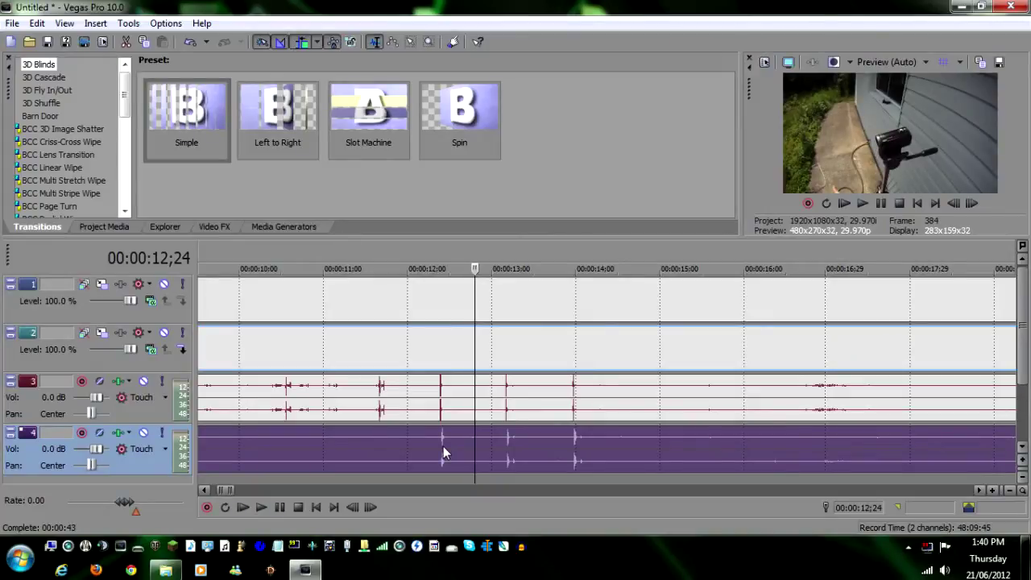
left_click_drag(443, 447, 435, 451)
left_click(425, 449)
key("space")
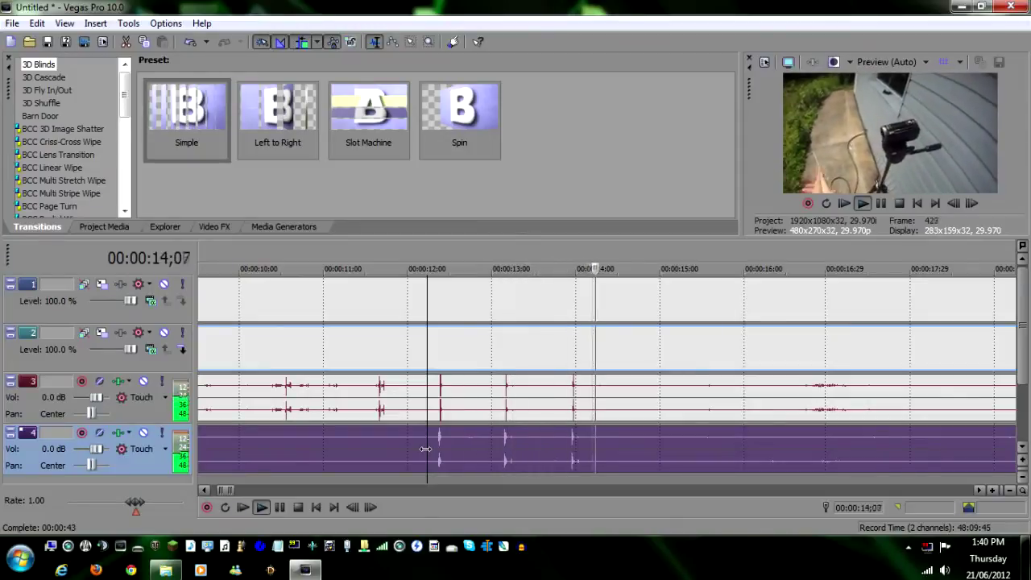
key("Return")
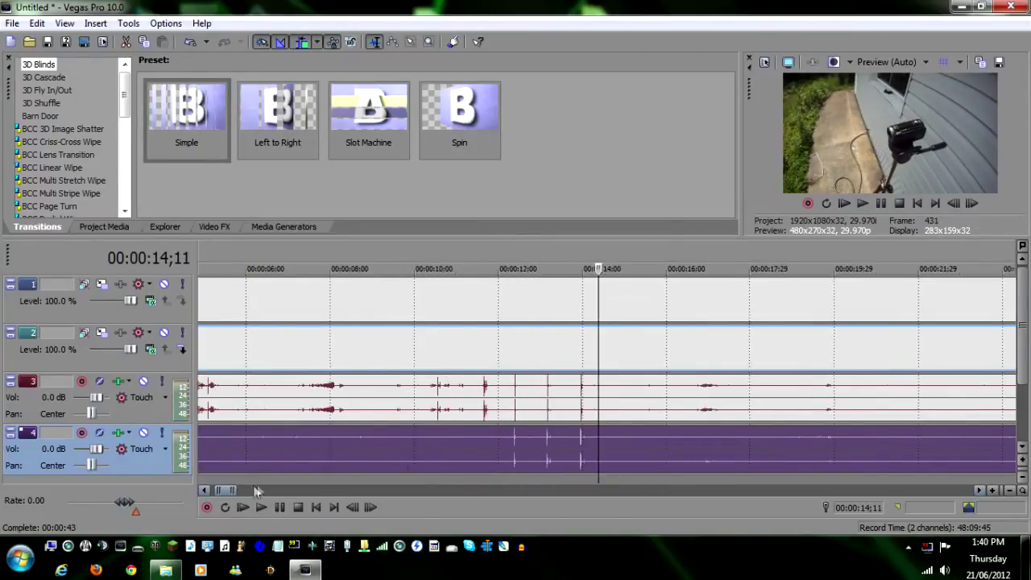
left_click_drag(226, 487, 257, 490)
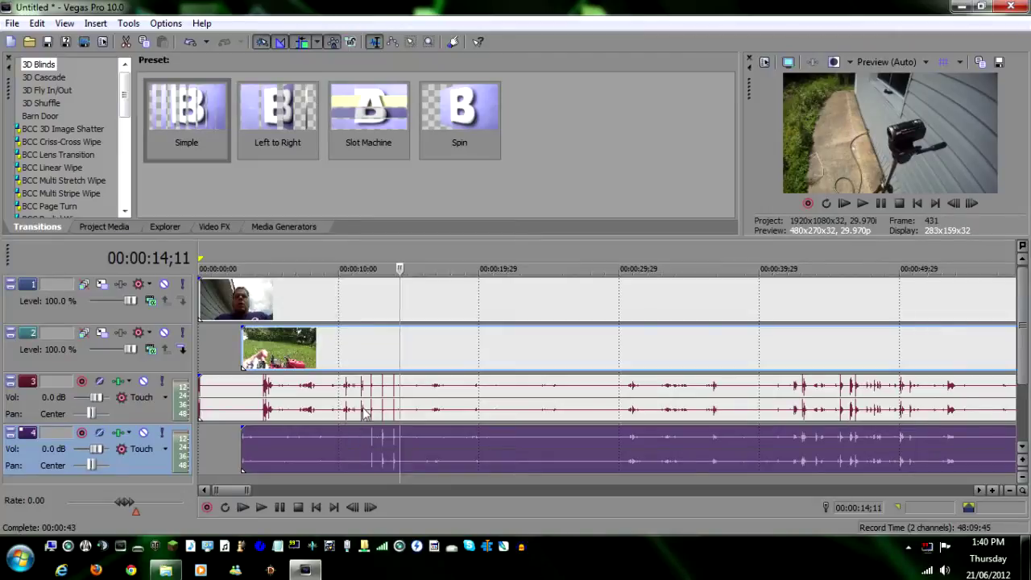
Step: Select all four events and group them with Group > Create New
key("ctrl+a")
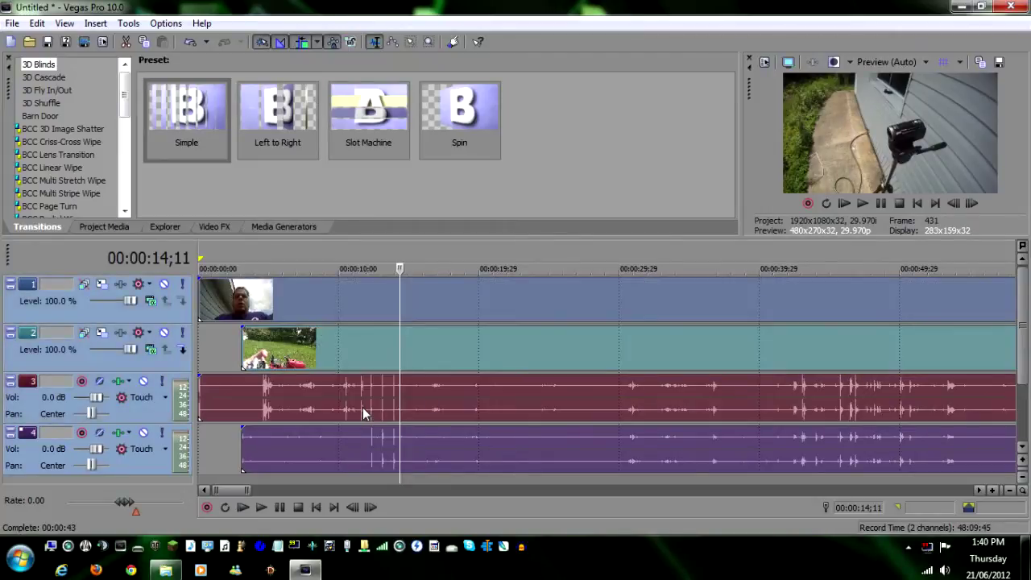
right_click(362, 405)
mouse_move(451, 326)
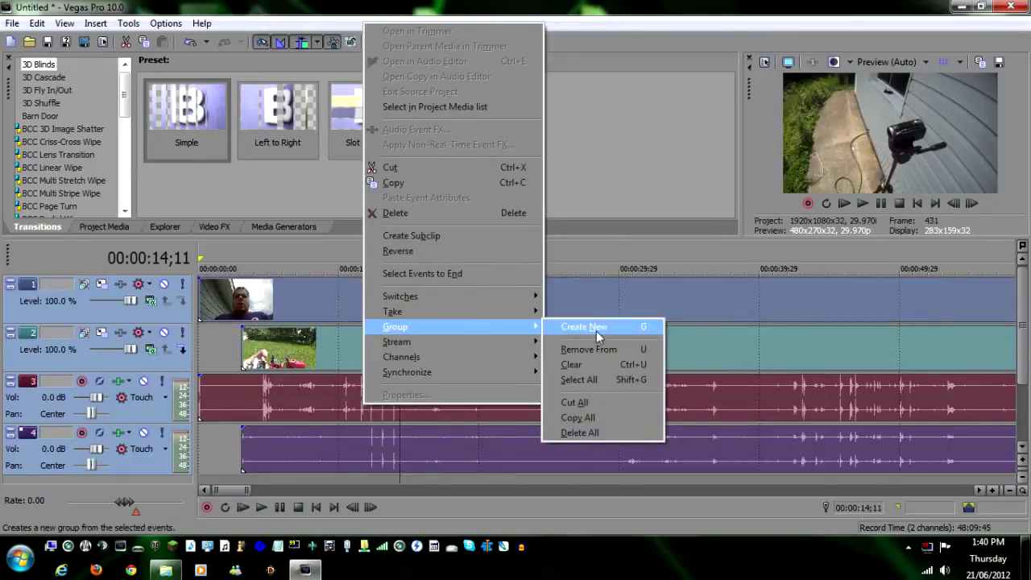
left_click(596, 328)
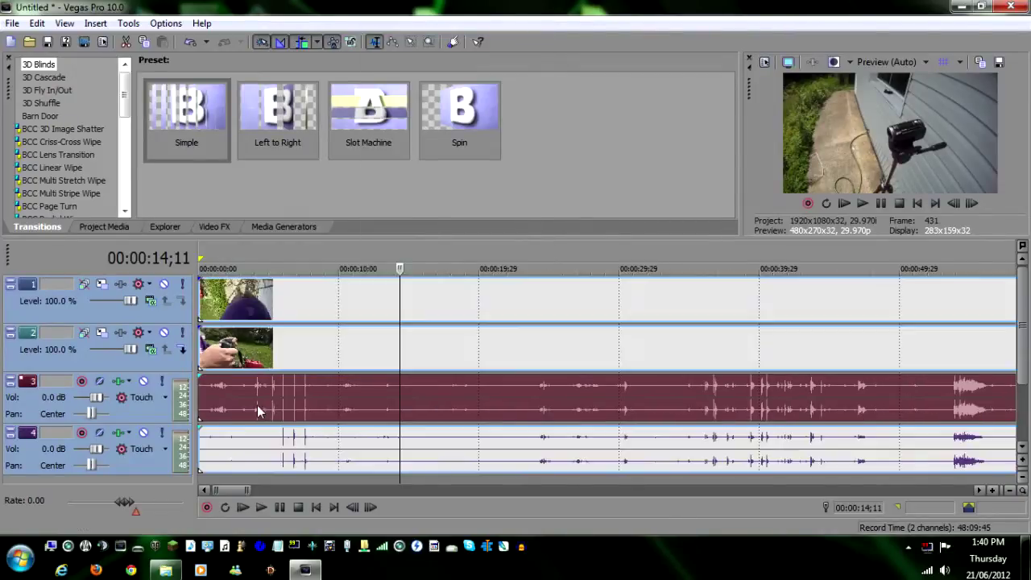
Step: Preview the synced footage around 24, 52 and 21 seconds, then return near the start
left_click(542, 364)
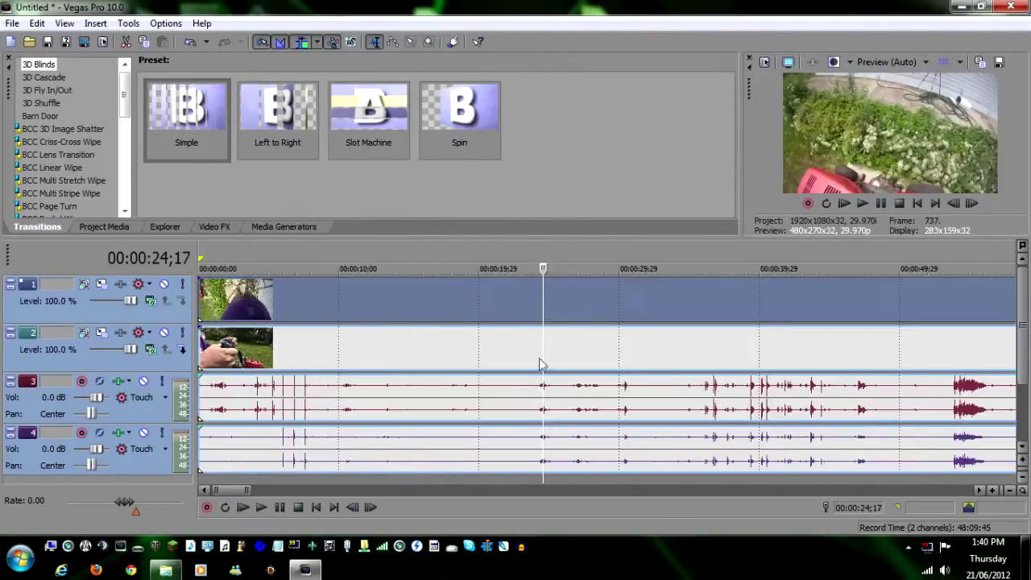
left_click(533, 449)
left_click(936, 450)
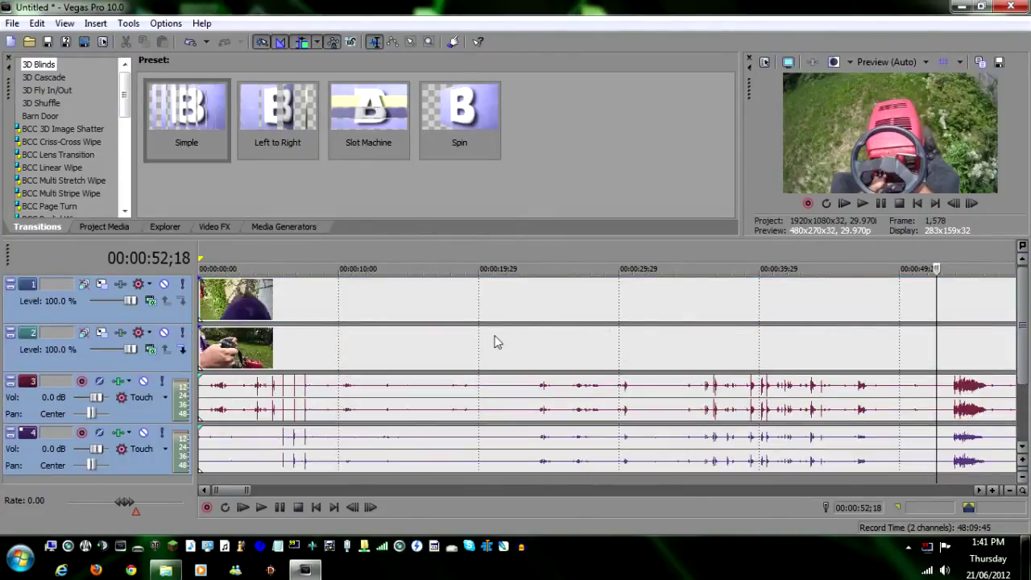
left_click(494, 342)
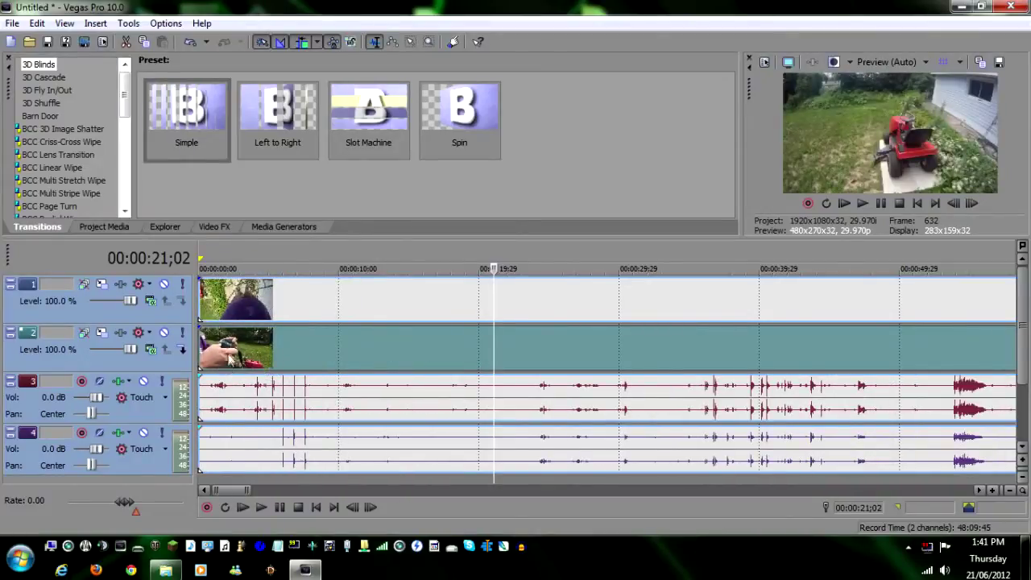
left_click(244, 352)
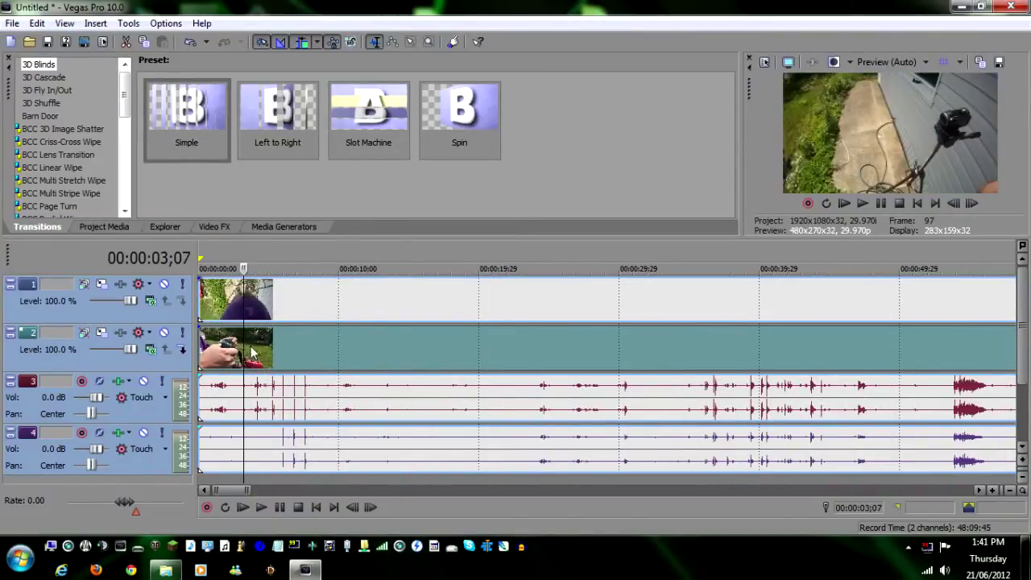
Step: In Video Event Pan/Crop for the GoPro clip, enlarge the frame to make the picture a small lower-right inset
right_click(271, 305)
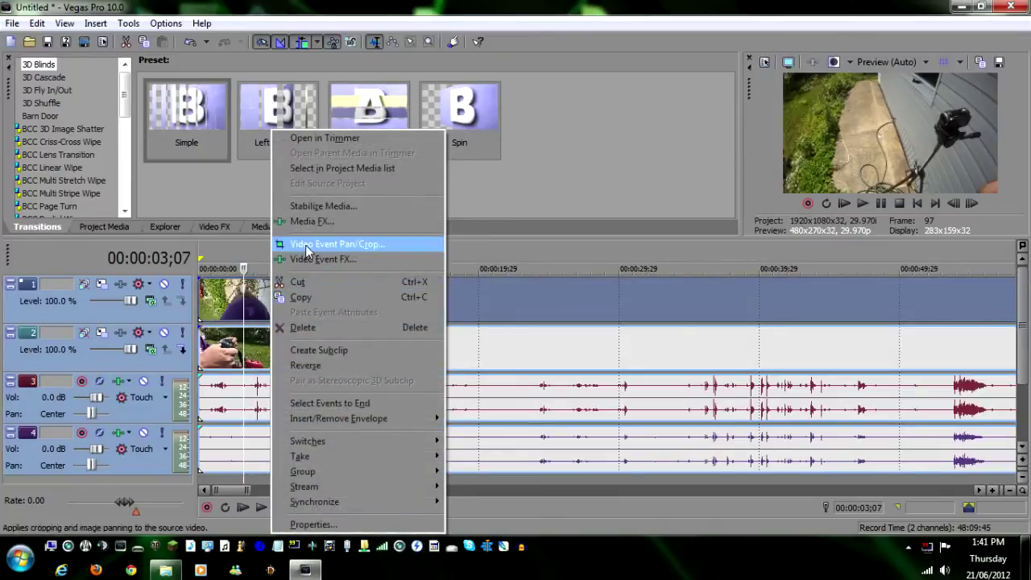
left_click(259, 300)
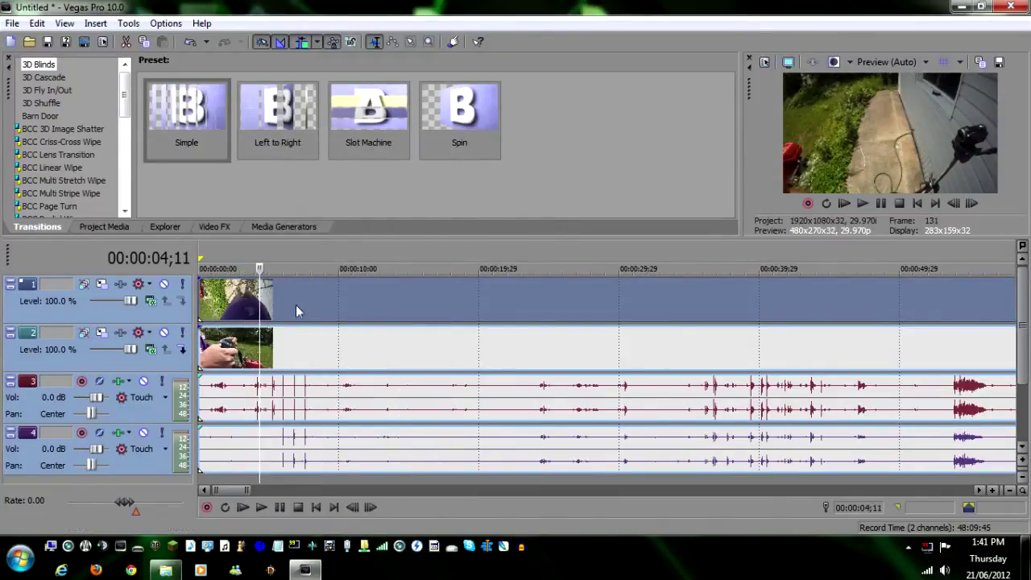
right_click(295, 304)
left_click(327, 245)
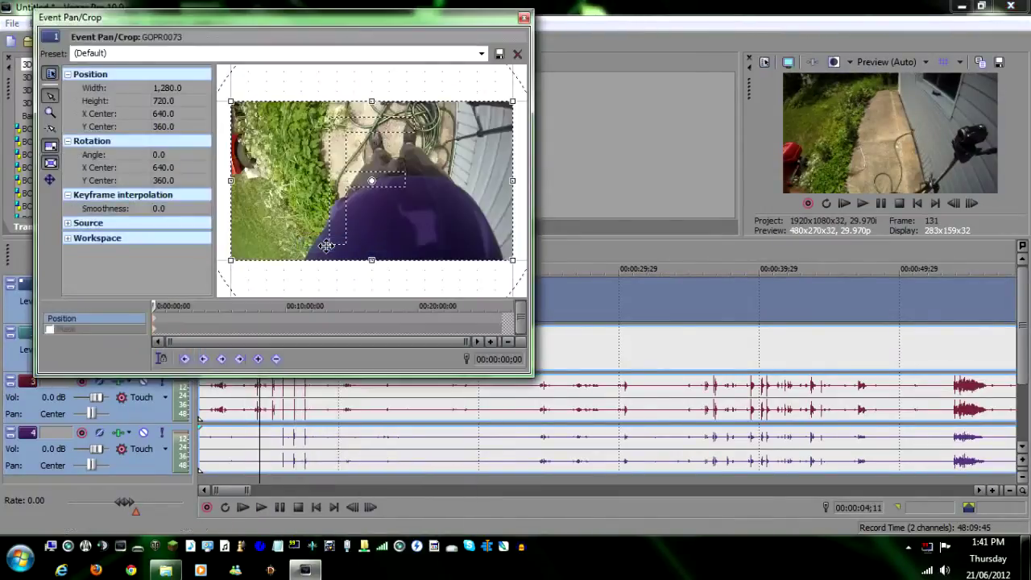
scroll(326, 245, "down", 3)
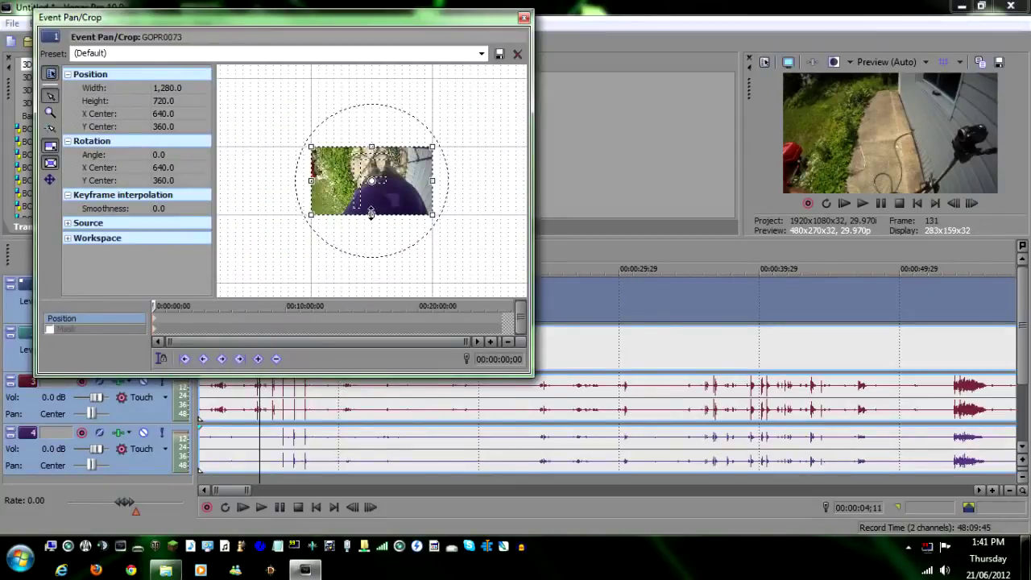
left_click_drag(370, 213, 370, 283)
mouse_move(386, 201)
left_mouse_down()
mouse_move(303, 242)
mouse_move(292, 117)
left_mouse_up()
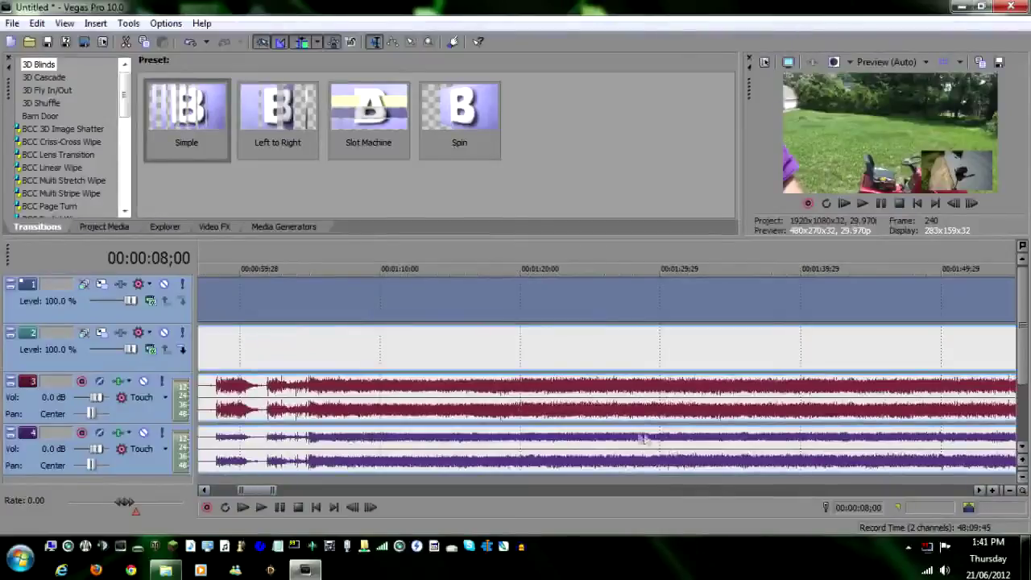
Step: Play the project from about 00:00:57 to review the picture-in-picture inset
left_click(637, 432)
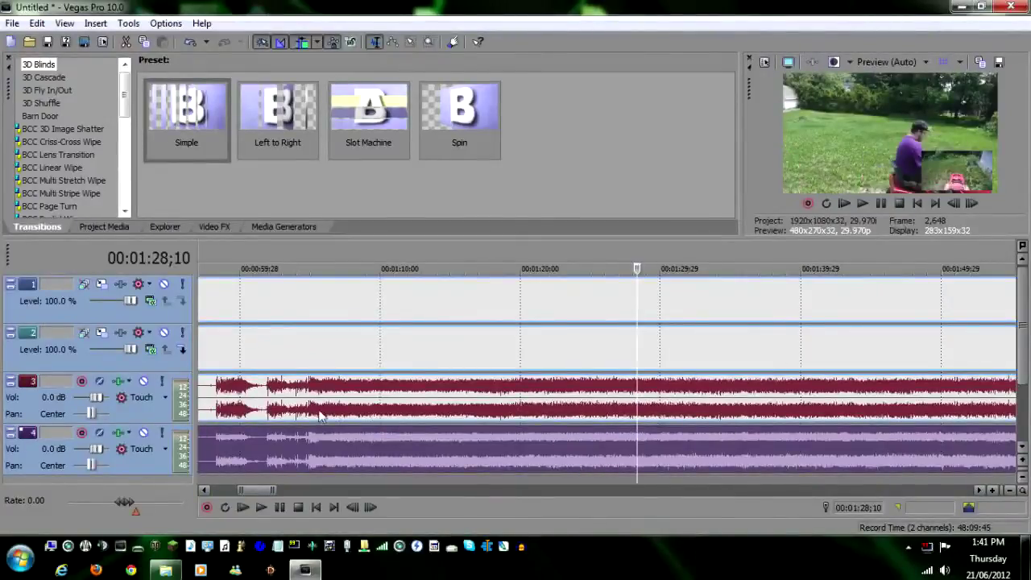
left_click(378, 409)
left_click(210, 394)
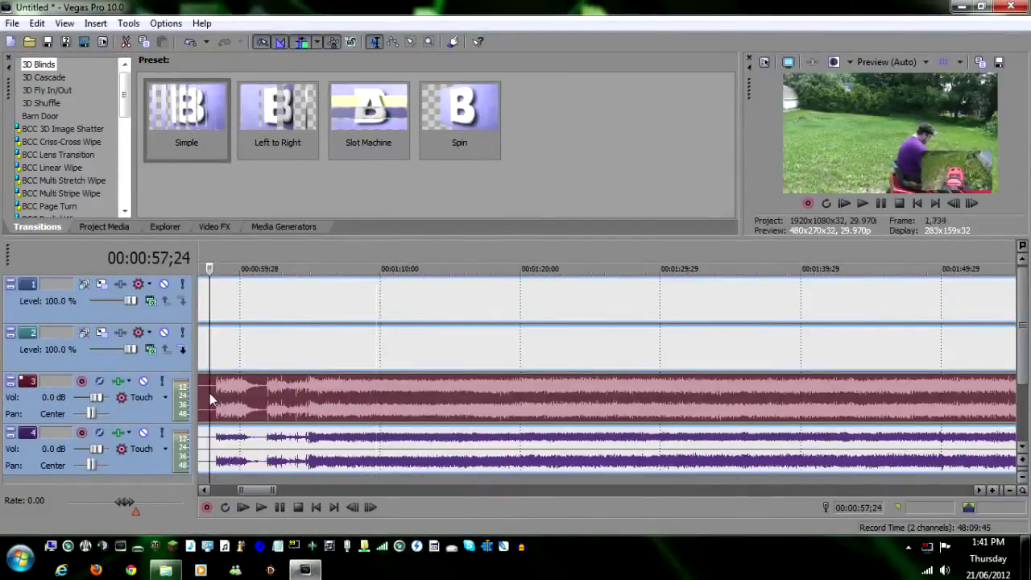
key("space")
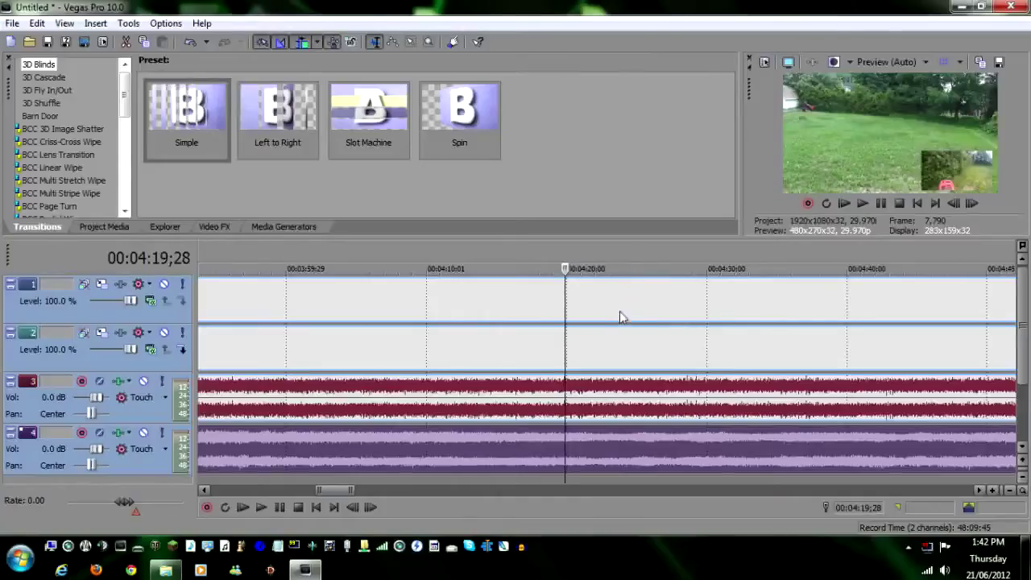
Step: Zoom the timeline out until the 0–20 minute range of both camera tracks is visible
scroll(614, 323, "down", 5)
scroll(614, 323, "down", 3)
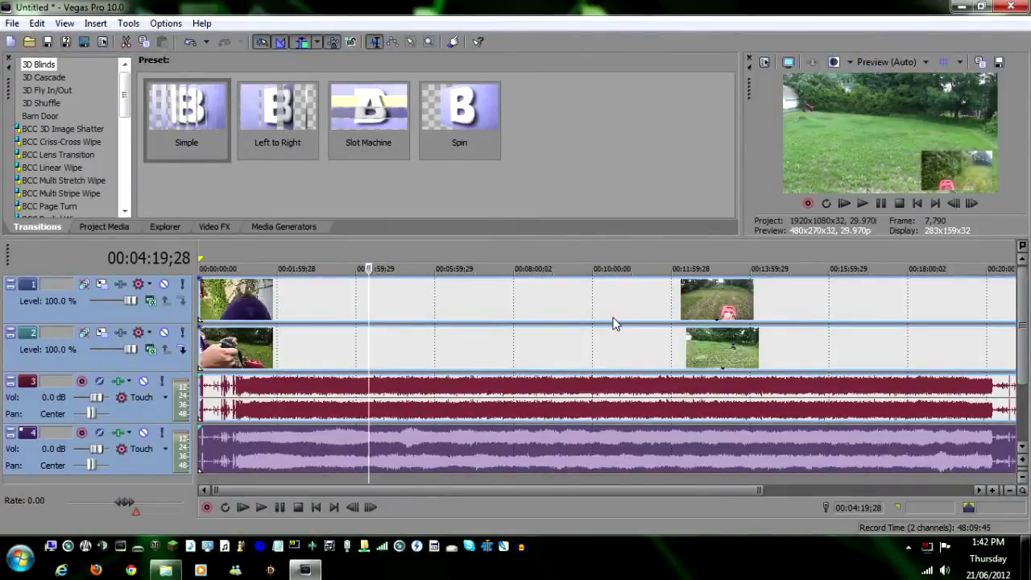
scroll(614, 323, "down", 2)
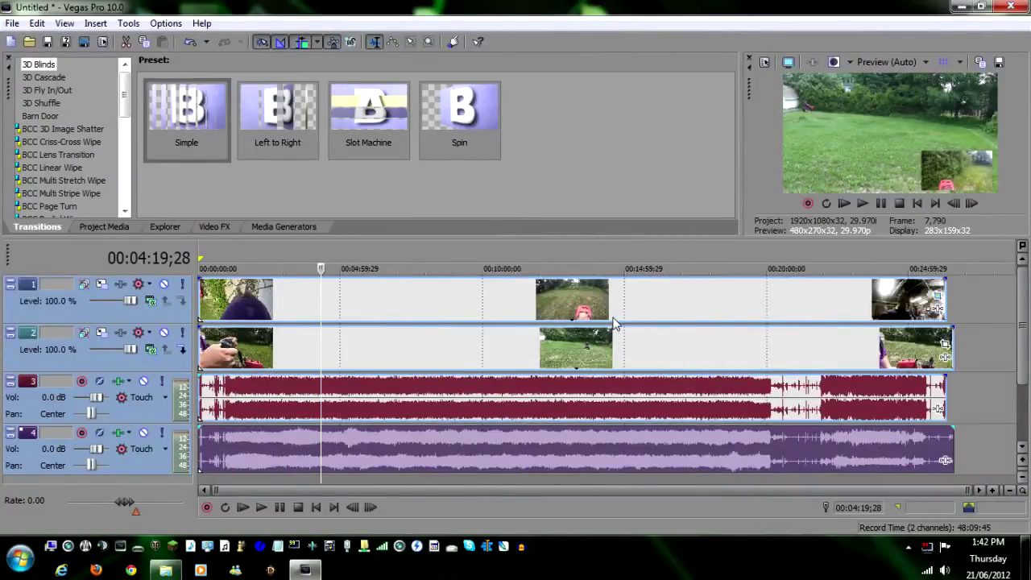
scroll(613, 322, "up", 2)
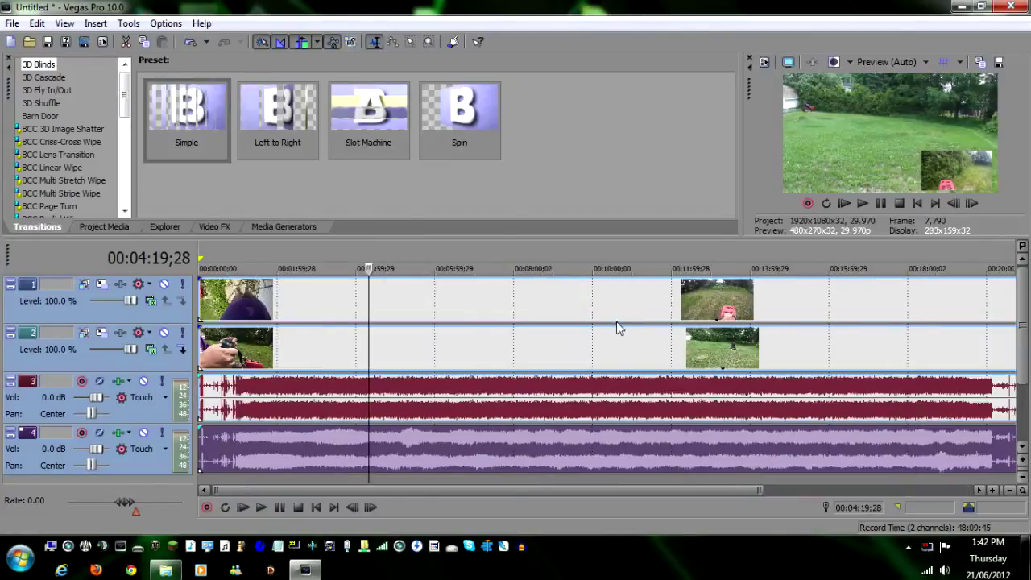